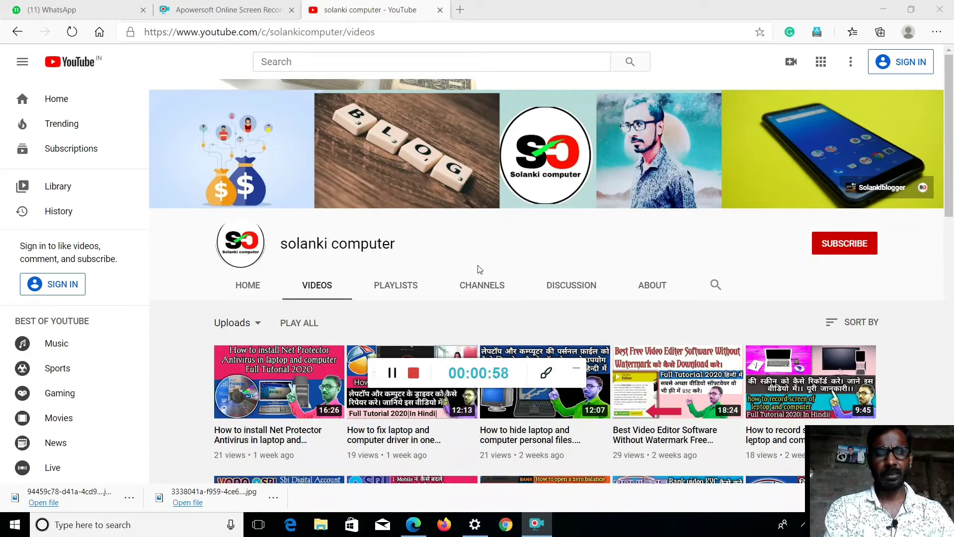
Step: Minimise the browser, view the solanki image from the desktop in Photos, and close the viewer
left_click(884, 10)
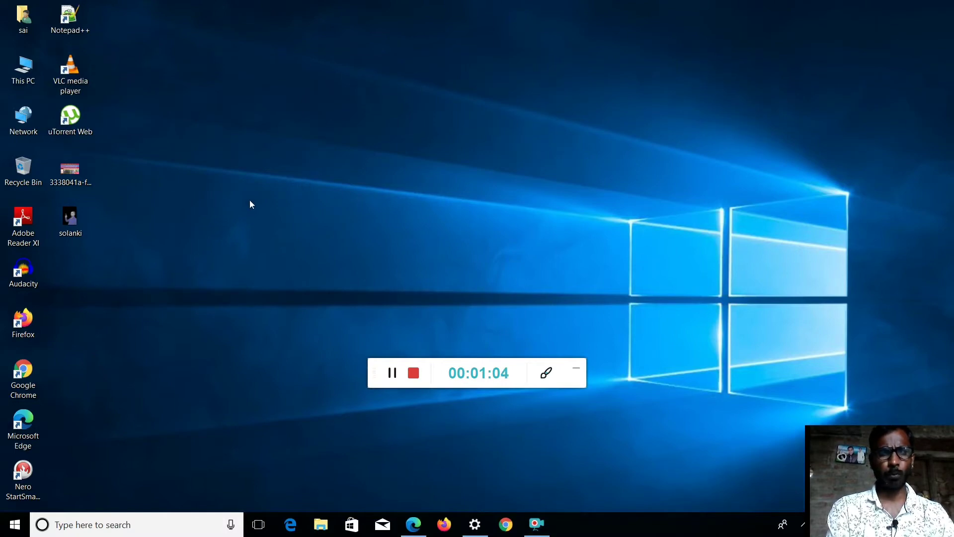
right_click(73, 218)
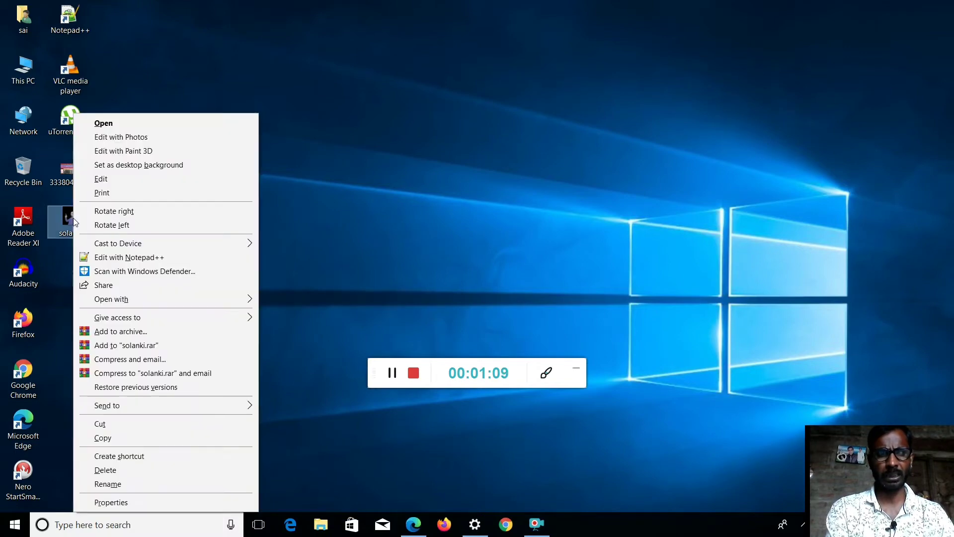
left_click(130, 124)
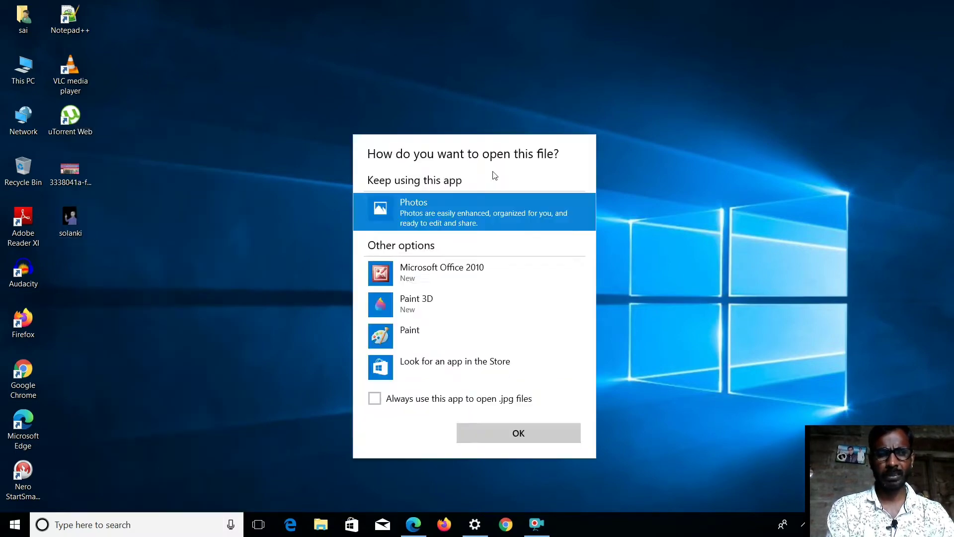
left_click(512, 442)
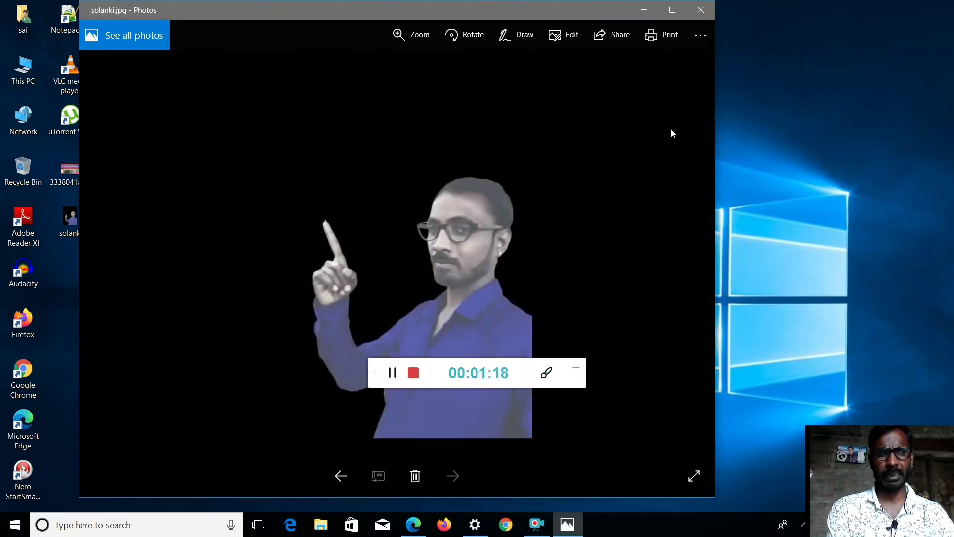
left_click(700, 11)
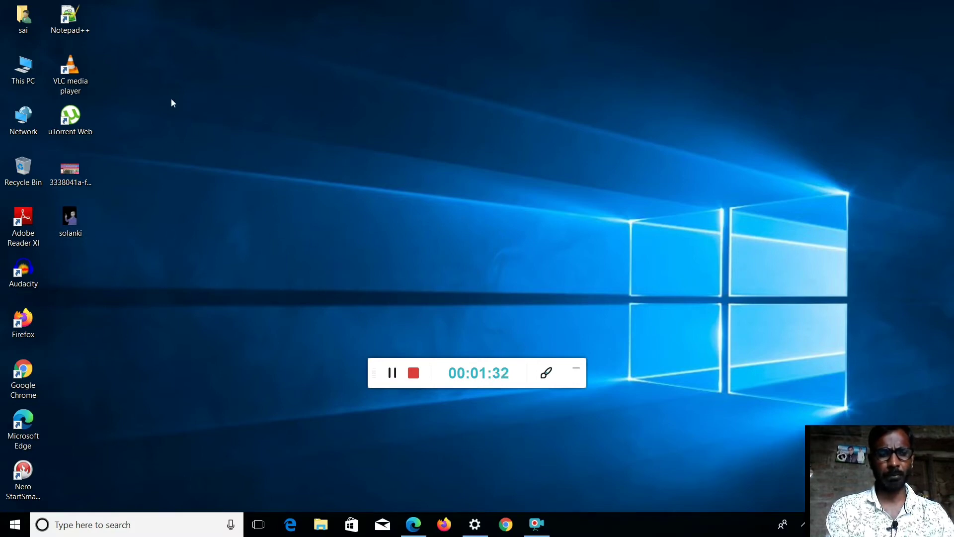
Step: Open This PC to check the connected drives, including the pen drive, and minimise the window
double_click(37, 75)
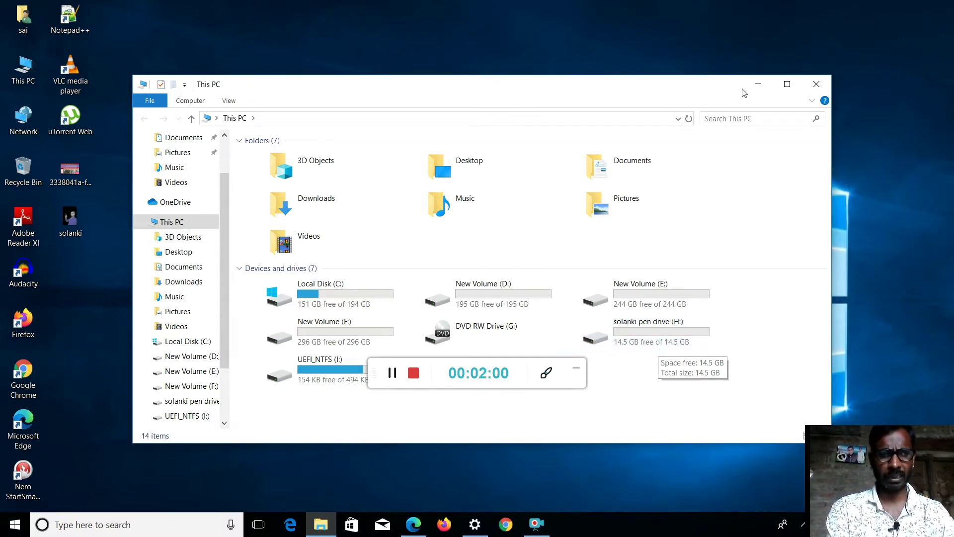
left_click(758, 84)
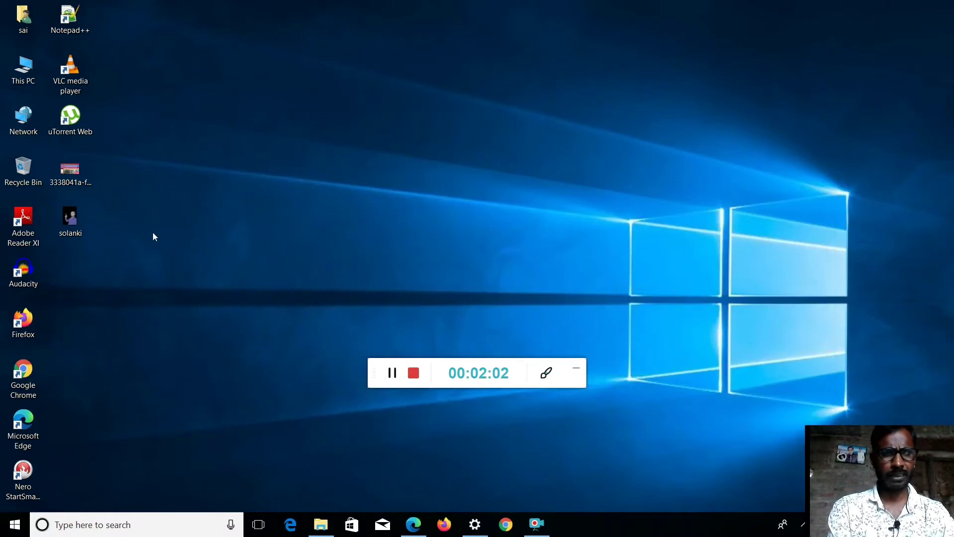
Step: Open the solanki image from the desktop in Paint
right_click(72, 219)
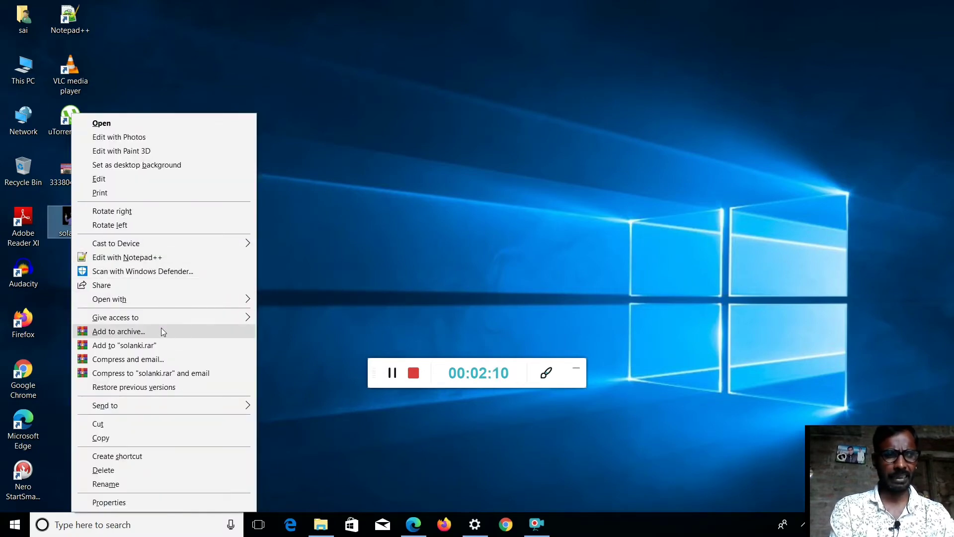
mouse_move(156, 300)
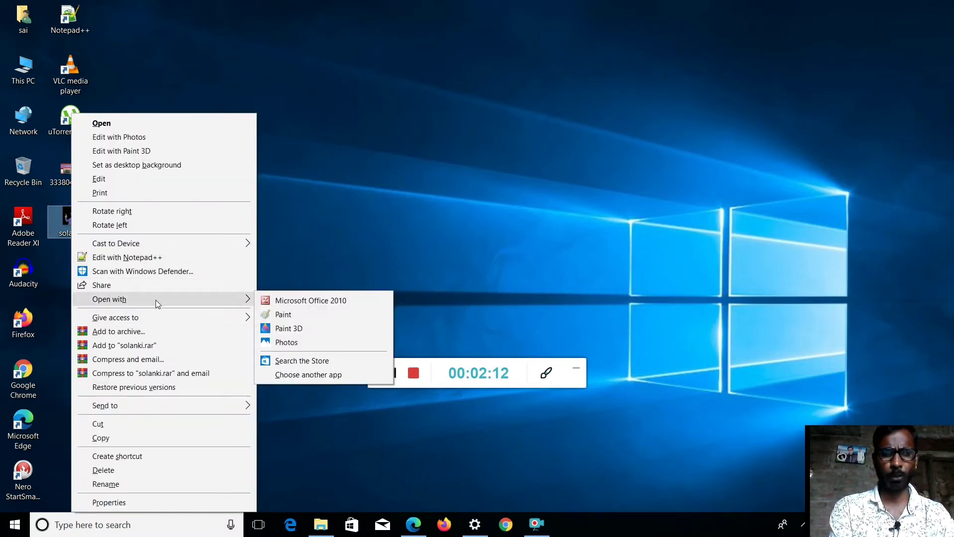
left_click(303, 314)
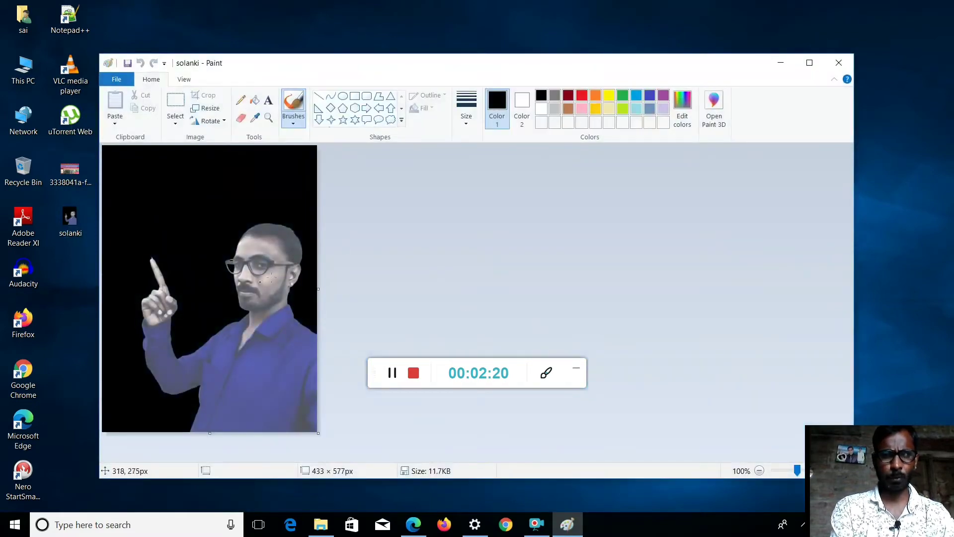
Step: Save the picture to the Desktop as a 24-bit Bitmap named solanki, and minimise Paint
left_click(119, 81)
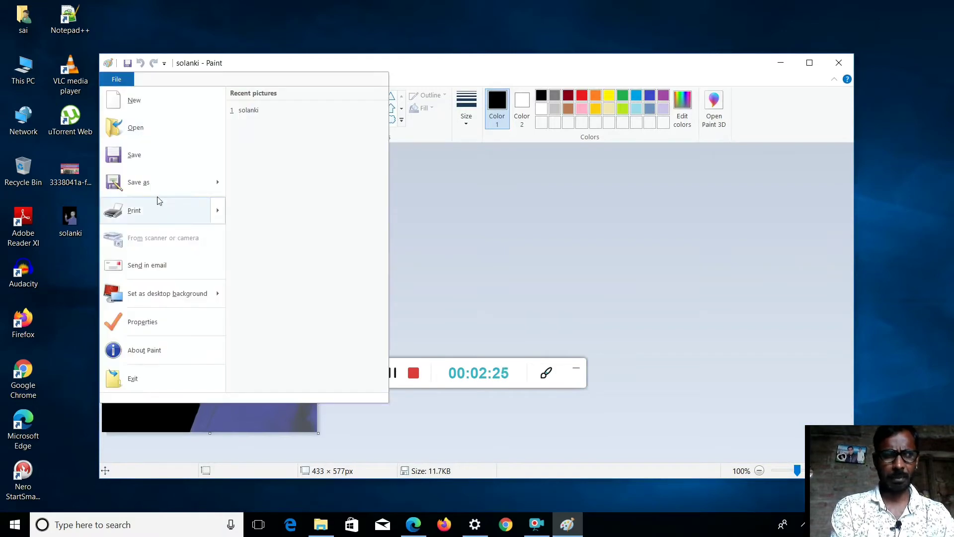
mouse_move(135, 193)
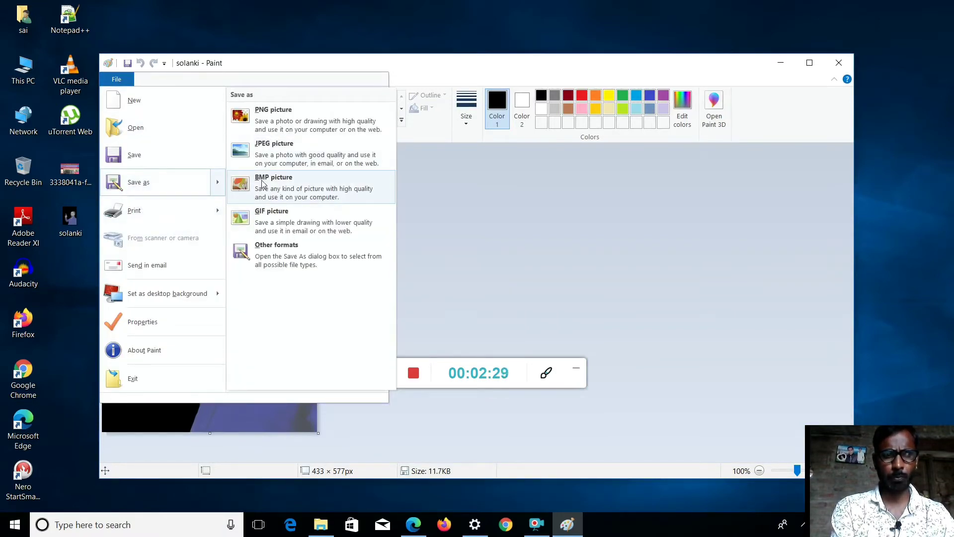
left_click(293, 187)
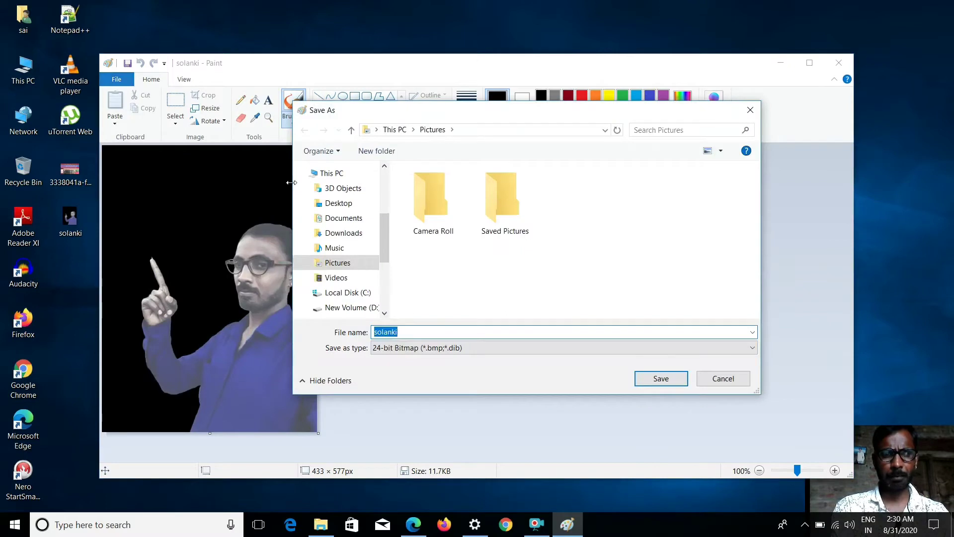
left_click(350, 206)
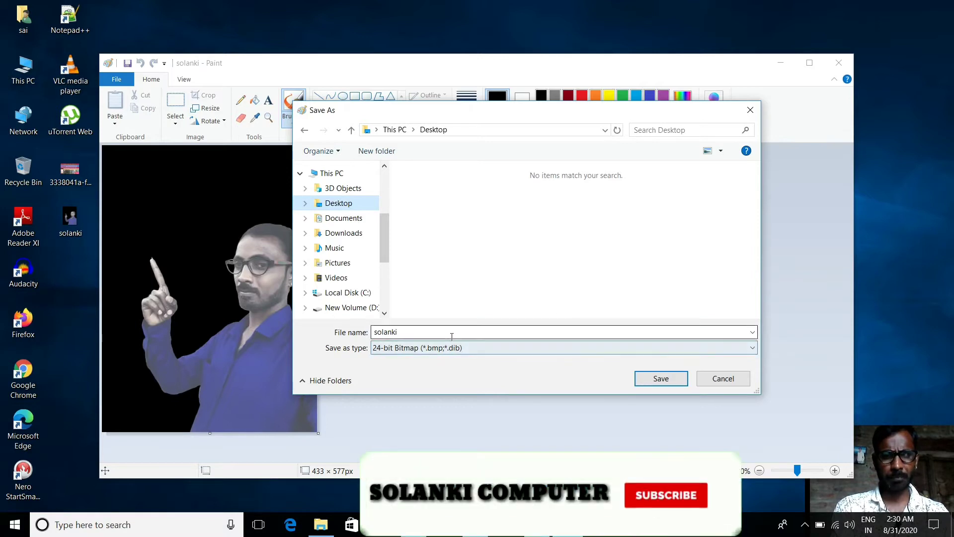
double_click(414, 332)
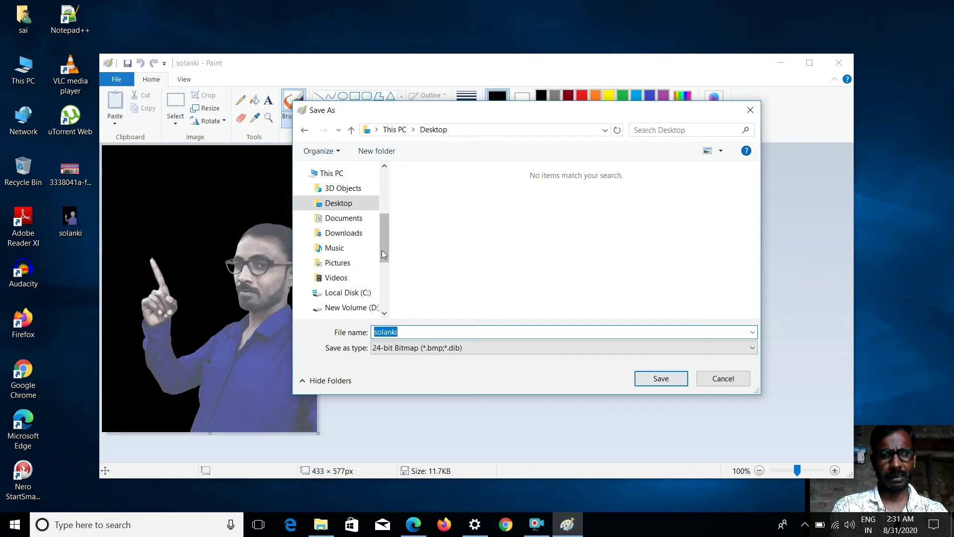
left_click(348, 205)
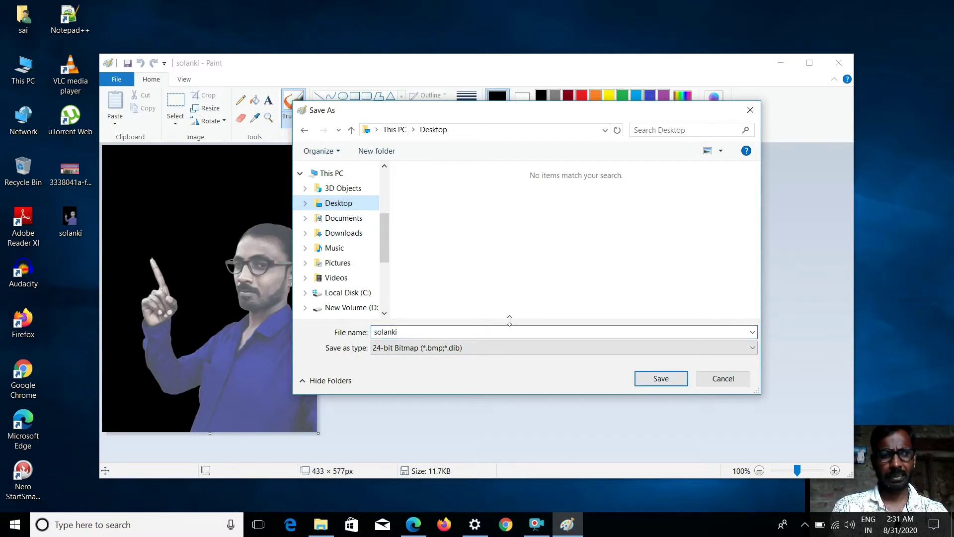
left_click(649, 379)
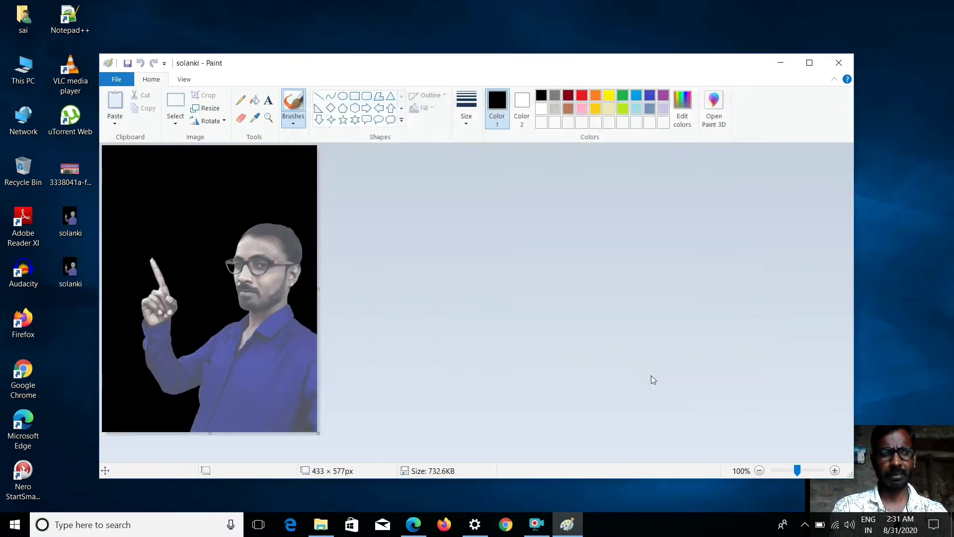
left_click(781, 63)
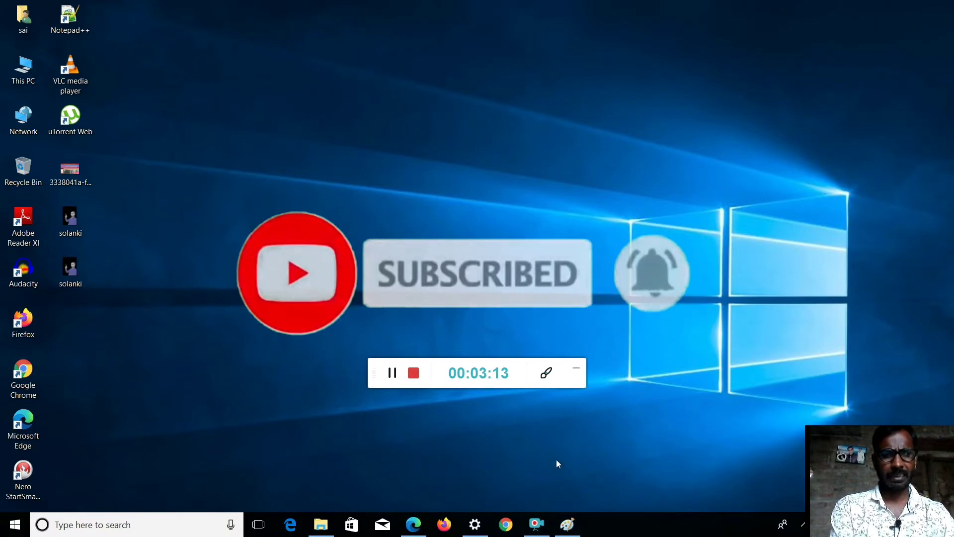
Step: Create a new text document on the desktop and open it in a maximised Notepad window
right_click(292, 79)
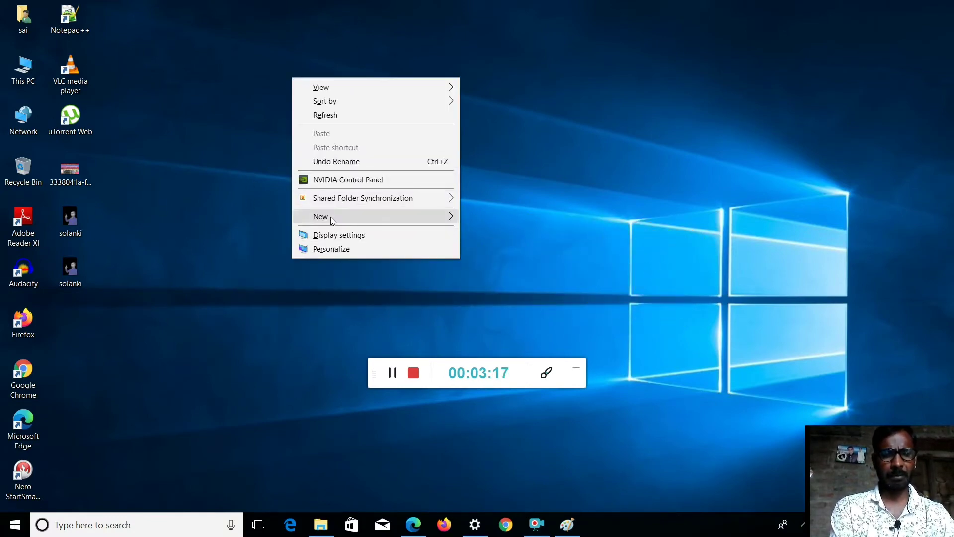
mouse_move(338, 222)
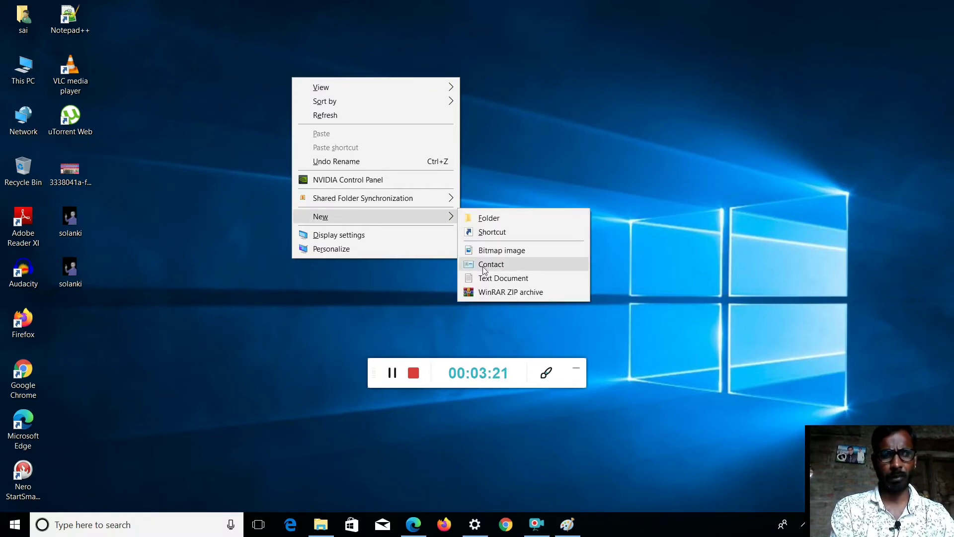
left_click(503, 278)
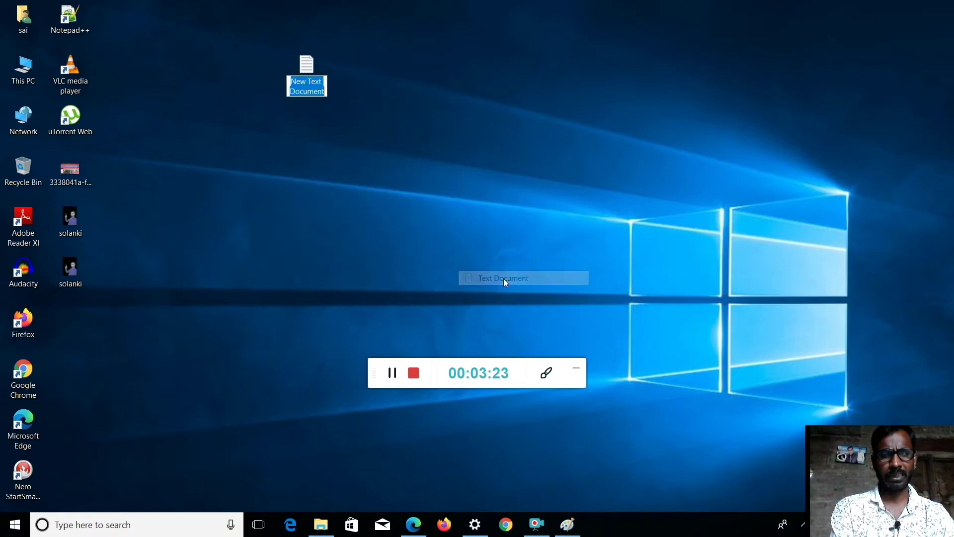
right_click(307, 71)
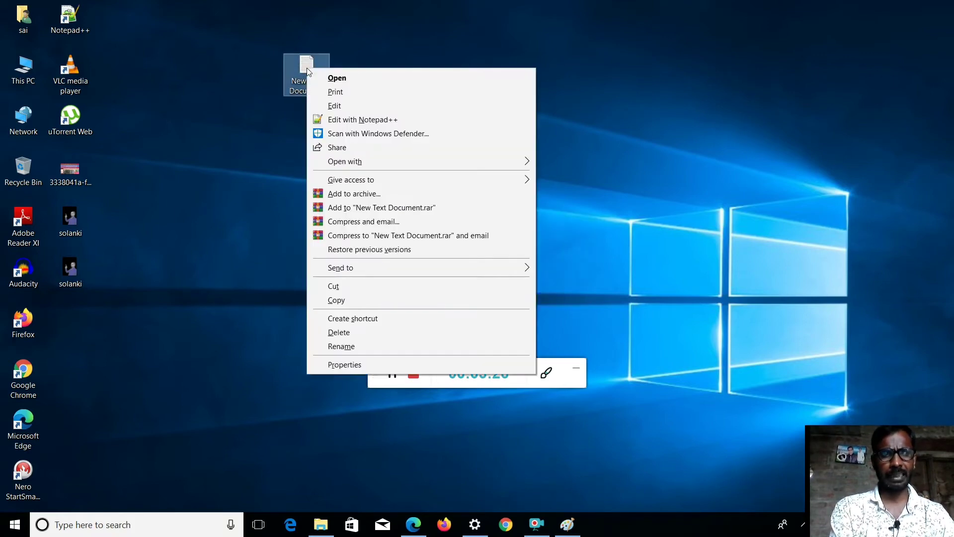
left_click(333, 77)
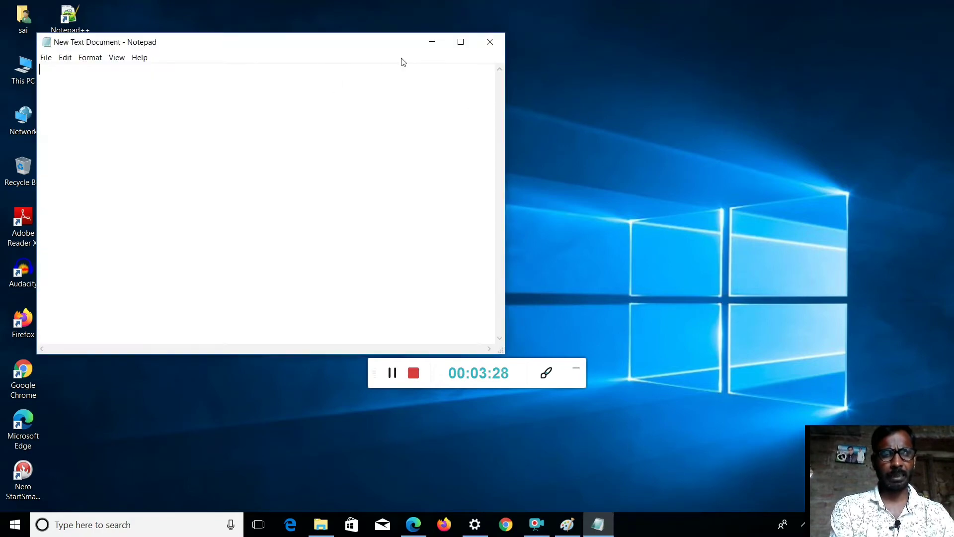
left_click(460, 41)
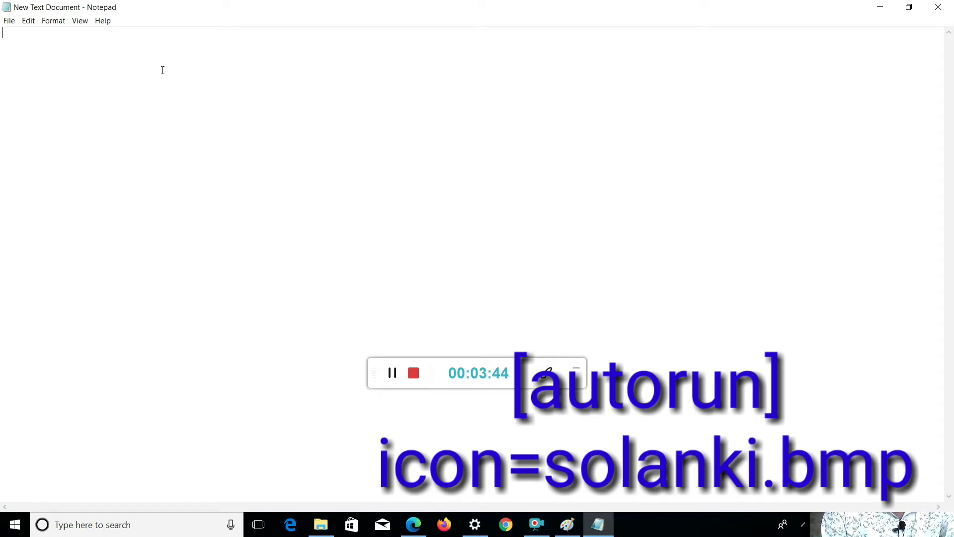
type("{*")
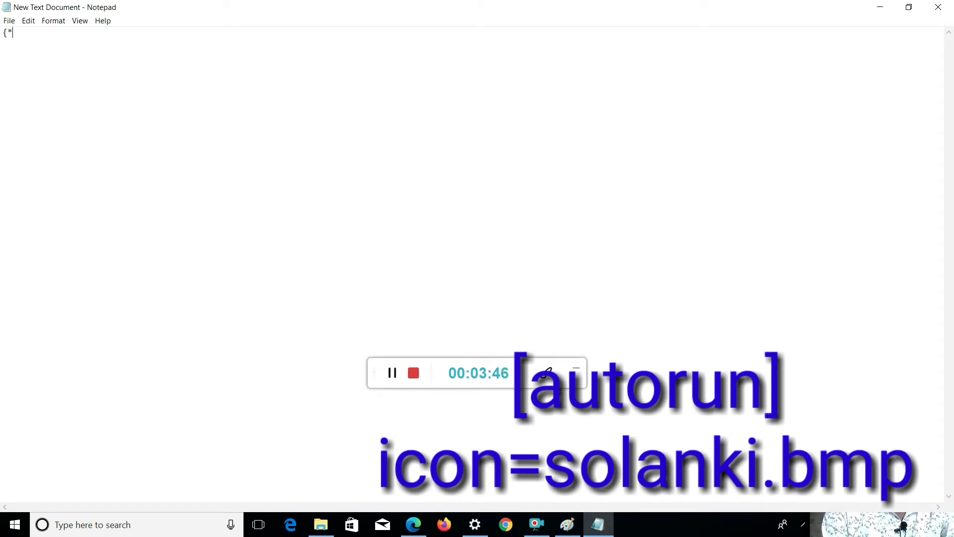
type("************************")
key("BackSpace")
key("BackSpace")
key("BackSpace")
key("BackSpace")
key("BackSpace")
key("BackSpace")
key("BackSpace")
key("BackSpace")
key("BackSpace")
key("BackSpace")
key("BackSpace")
key("BackSpace")
key("BackSpace")
key("BackSpace")
key("BackSpace")
key("BackSpace")
key("BackSpace")
key("BackSpace")
key("BackSpace")
key("BackSpace")
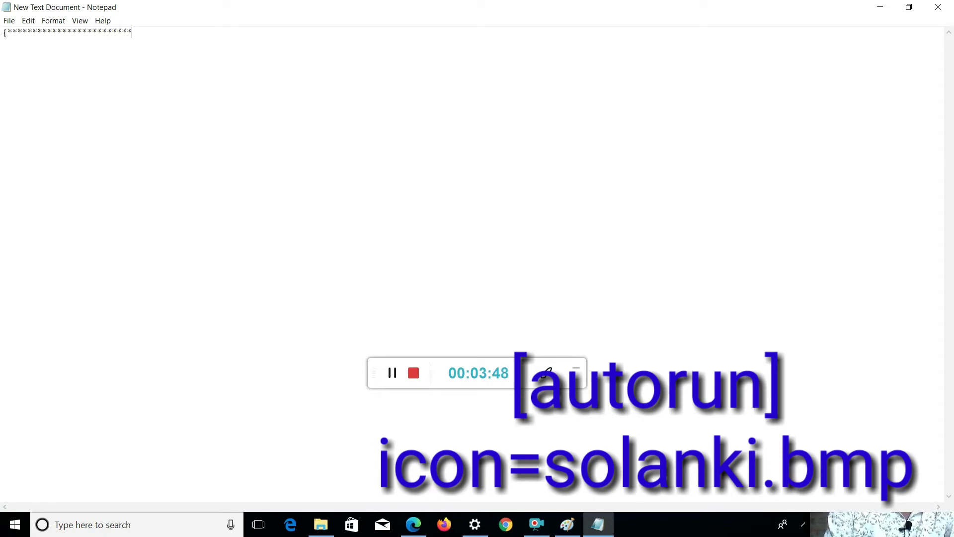
key("BackSpace")
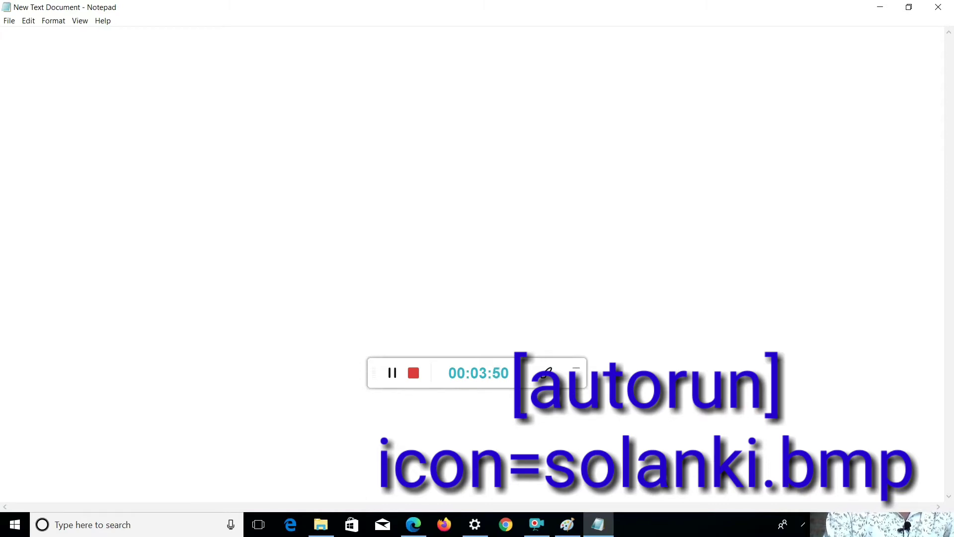
Step: Enter [autorun] as the first line of the text document and start a new line
type("[")
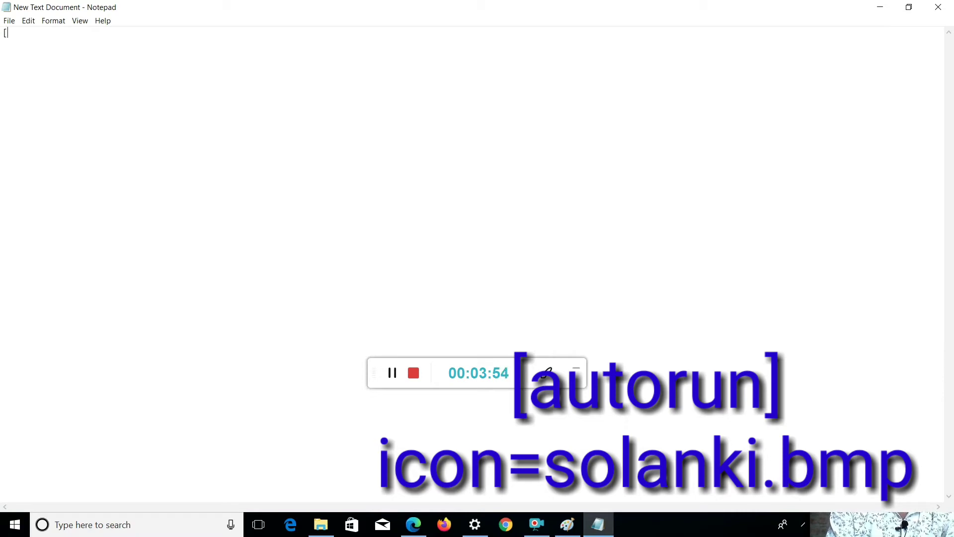
type("a")
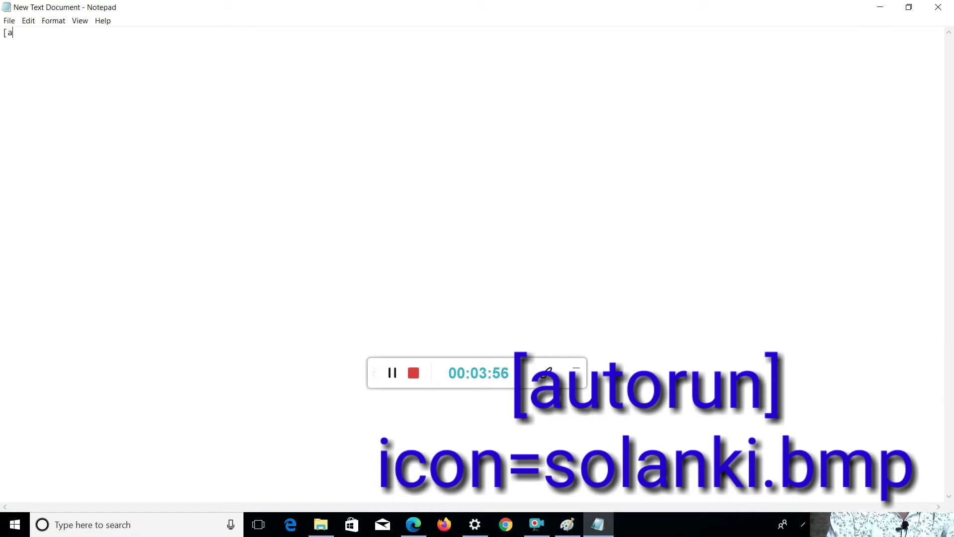
type("ut")
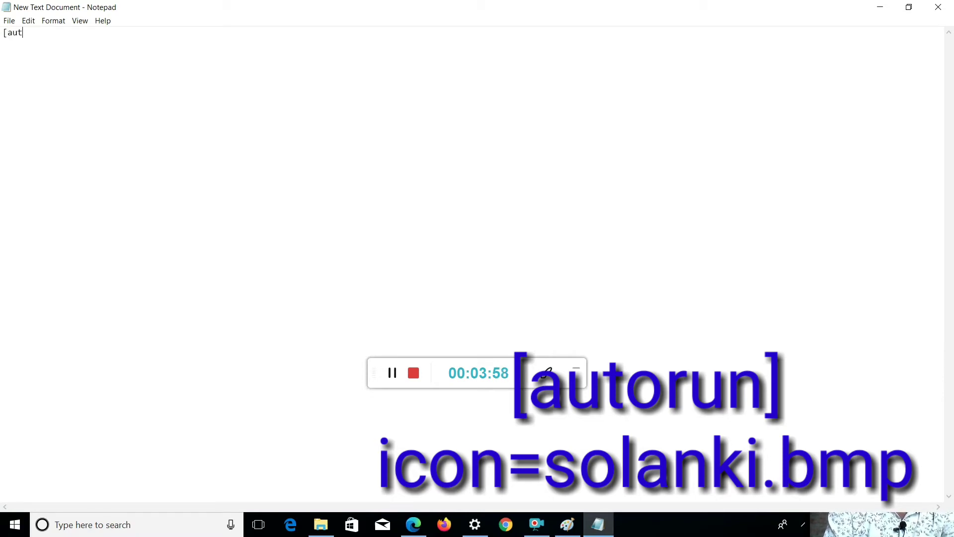
type("orun")
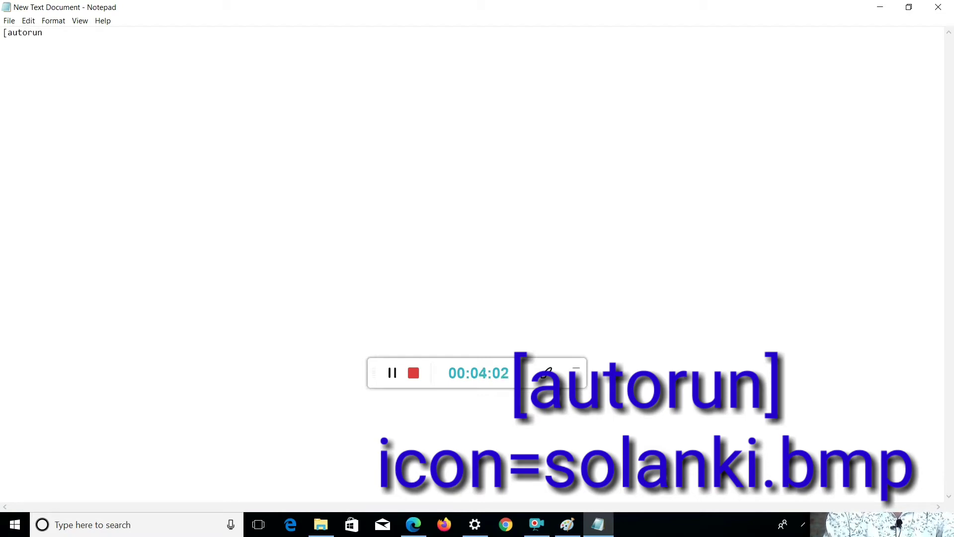
type("]")
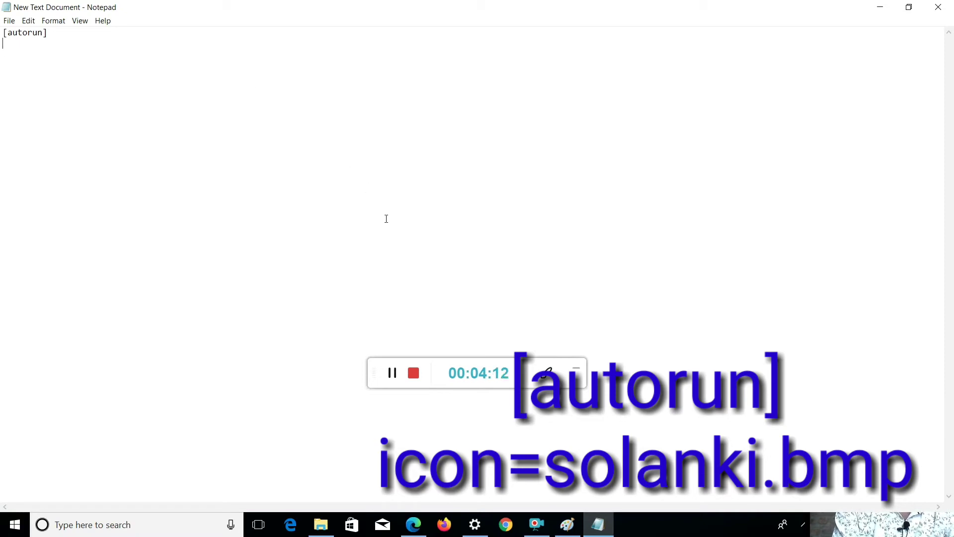
Step: Begin the icon entry on the line below [autorun]
left_click(391, 375)
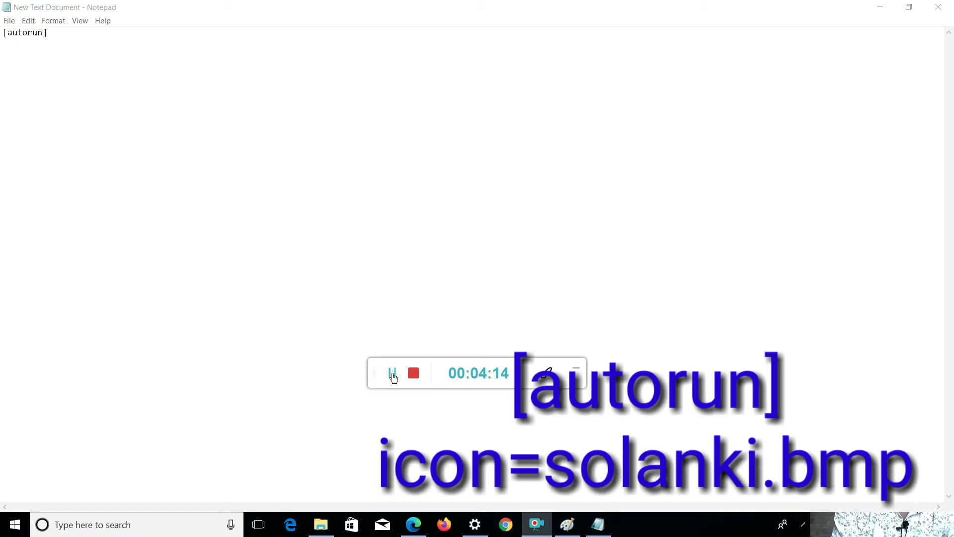
left_click(11, 53)
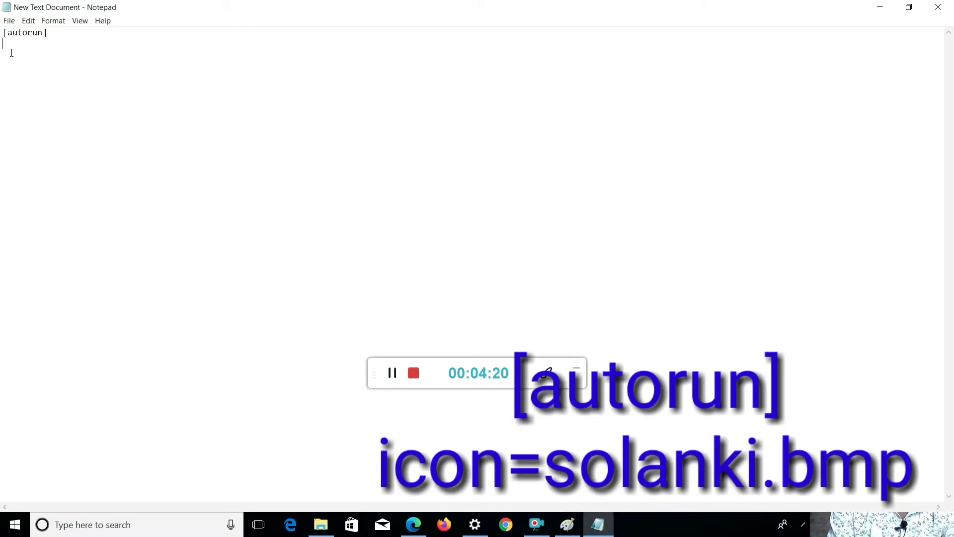
type("icom")
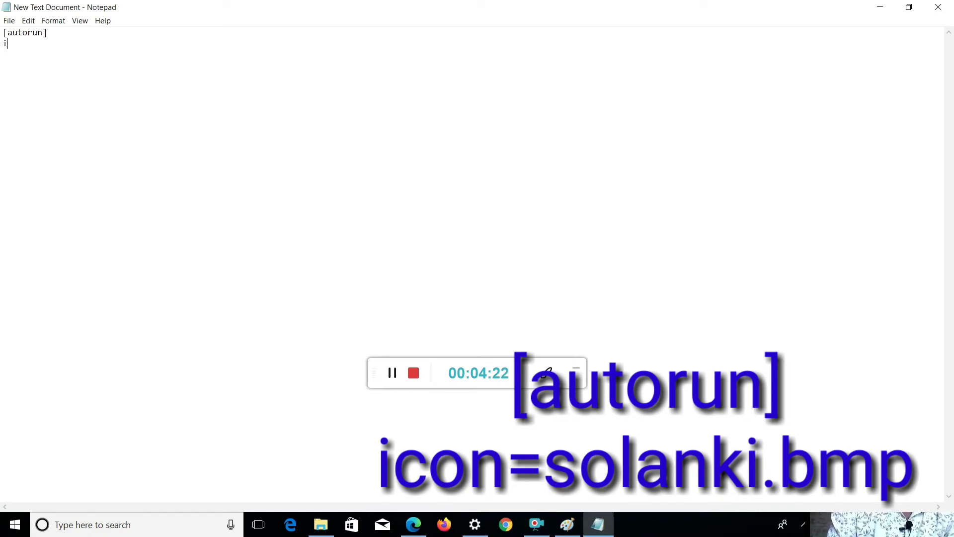
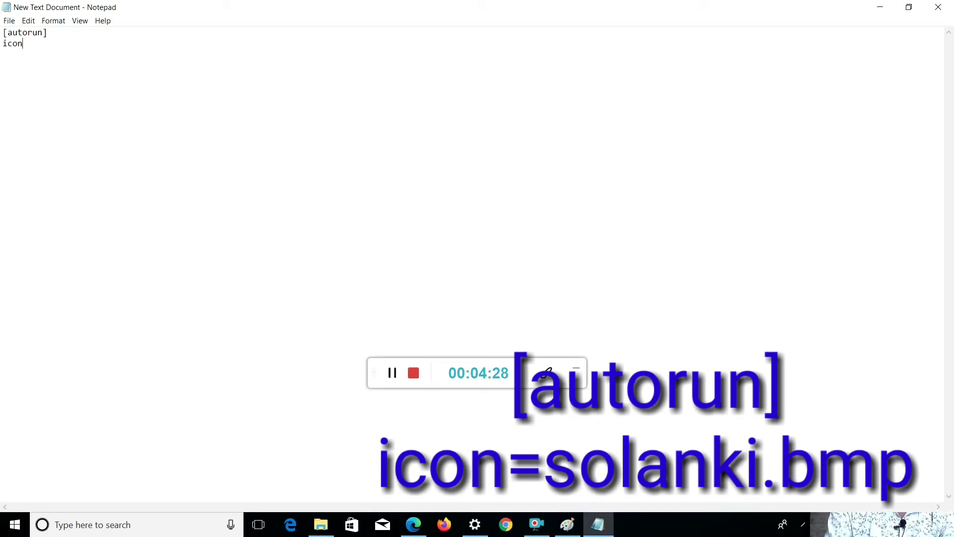
Step: Continue the icon entry with an equals sign and the start of the bitmap's file name, icon=solan, removing the stray asterisk
type("=")
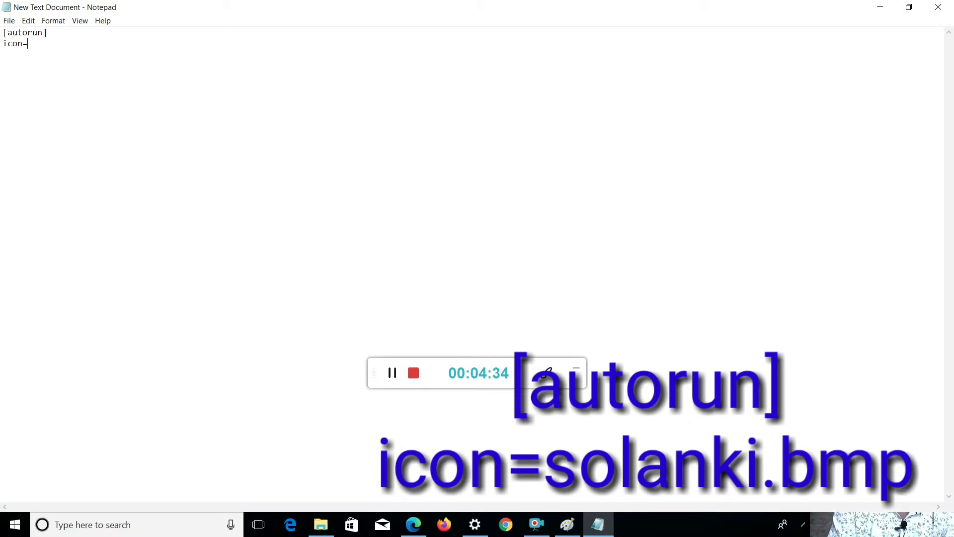
type("s")
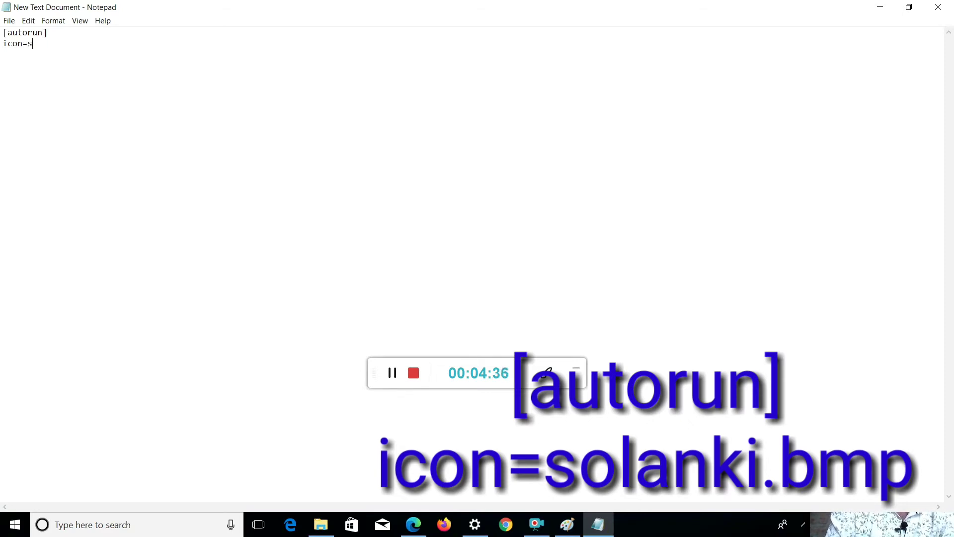
type("olan*ki")
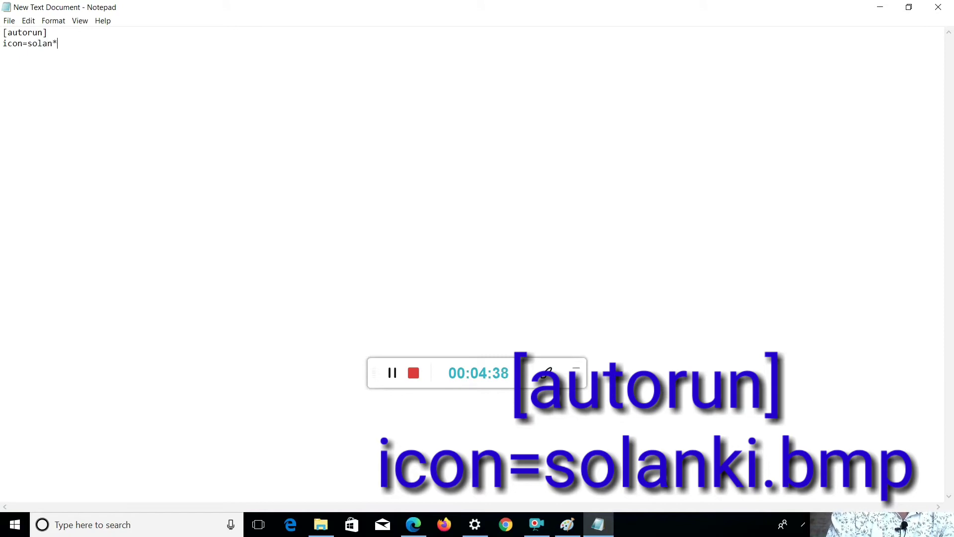
key("BackSpace")
key("BackSpace")
key("BackSpace")
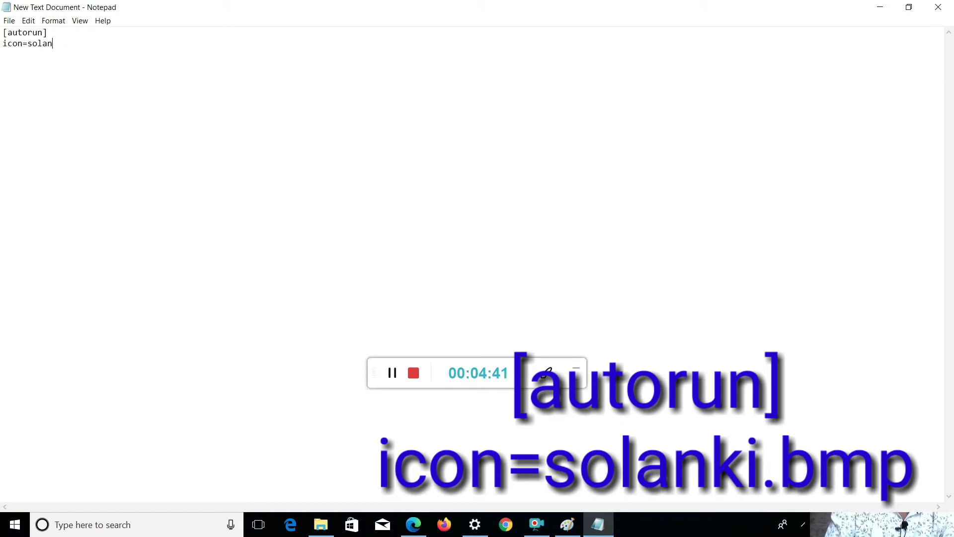
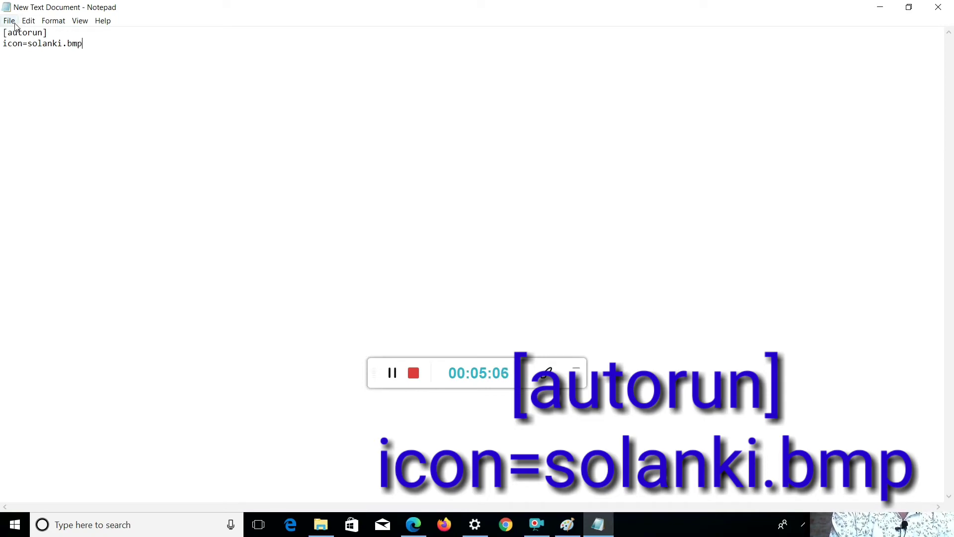
Step: Start saving the autorun text as a separate file, set the file type to All Files, and select the existing file name for replacement
left_click(9, 20)
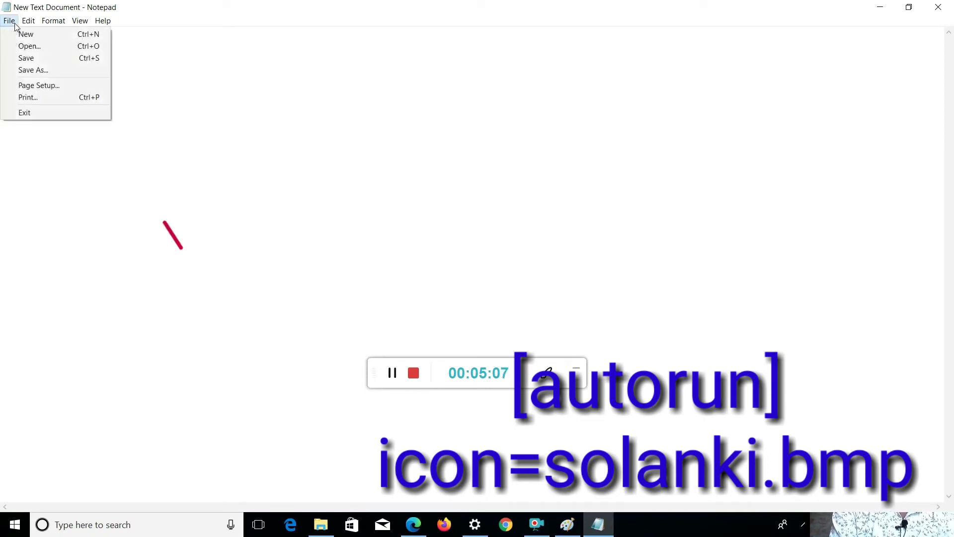
left_click(37, 70)
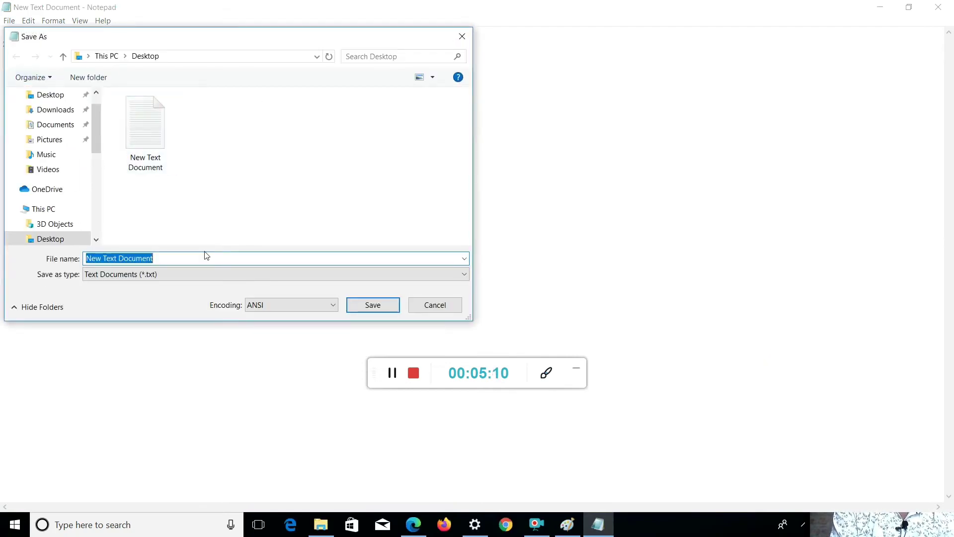
left_click(168, 276)
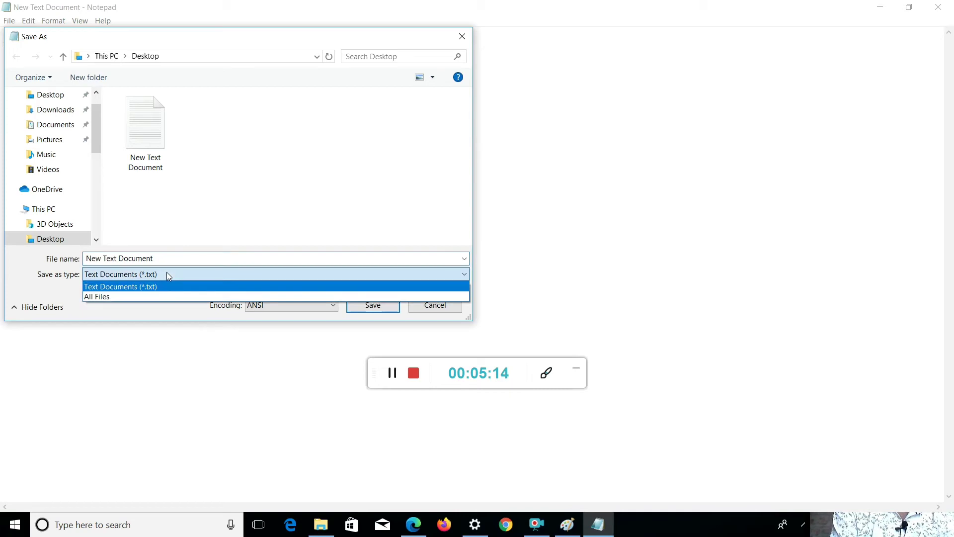
left_click(141, 297)
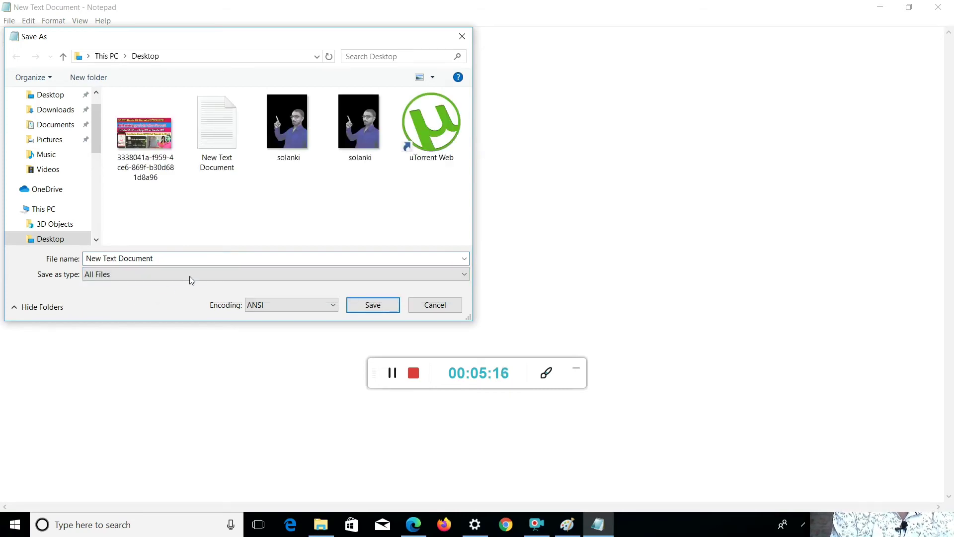
left_click(186, 258)
left_click(185, 258)
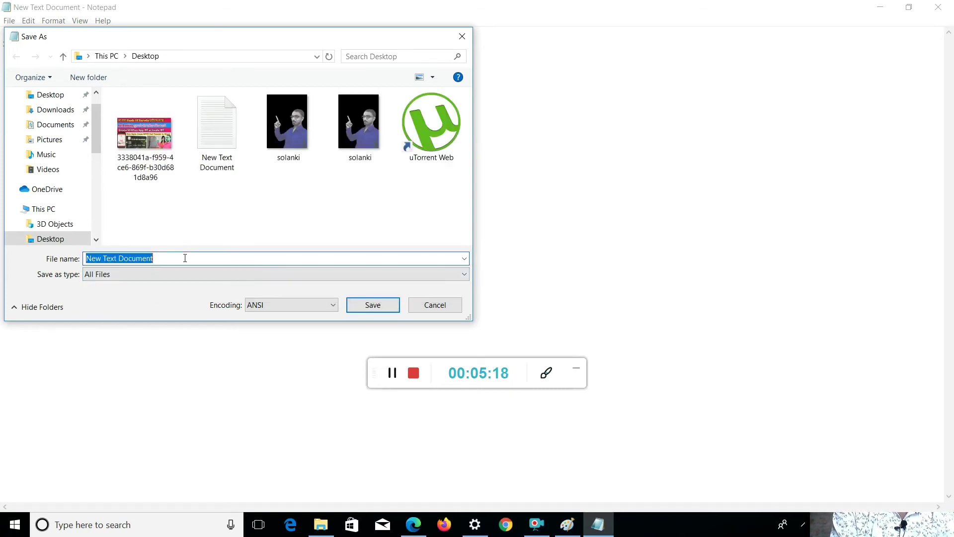
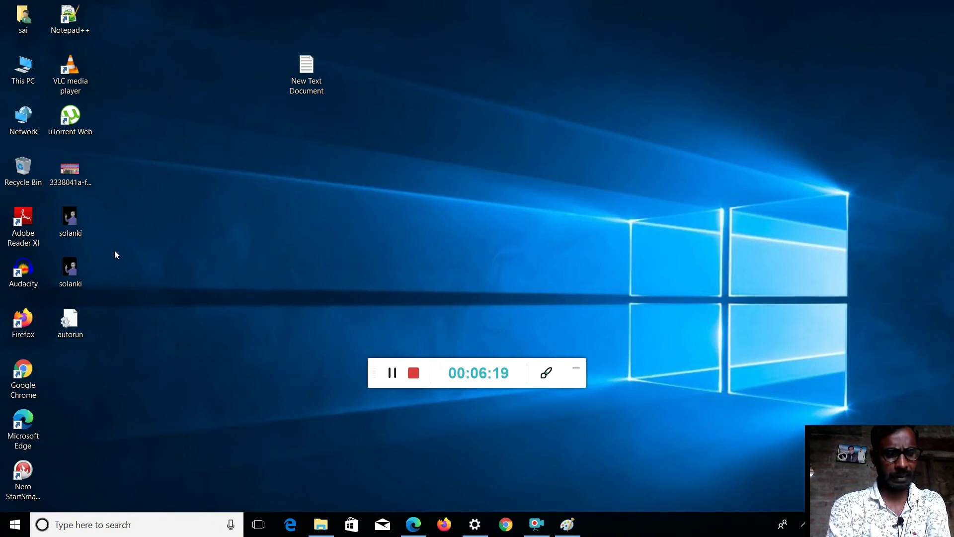
Step: Copy the solanki bitmap and the autorun file together from the desktop
left_click_drag(111, 254, 55, 343)
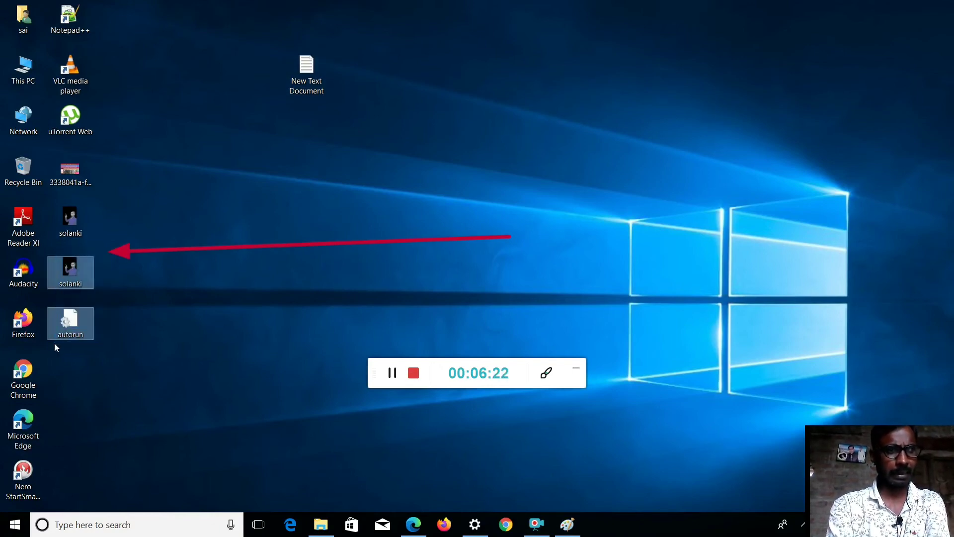
right_click(64, 279)
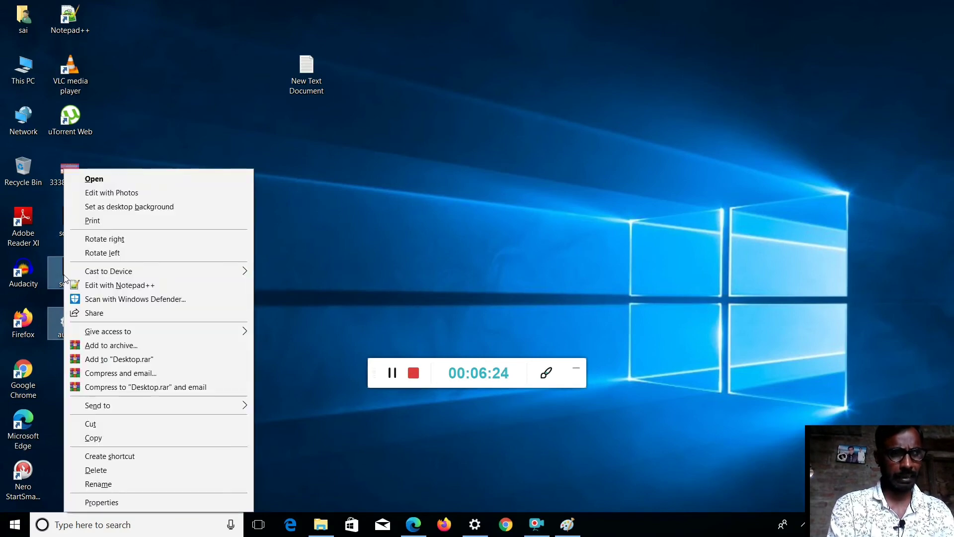
left_click(101, 442)
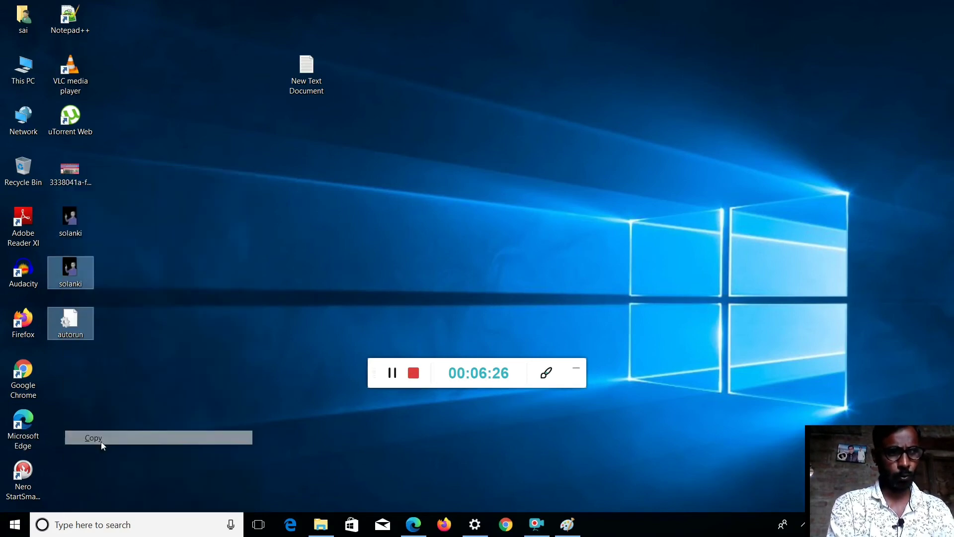
Step: Paste the copied bitmap and autorun file into the root of solanki pen drive (H:) and close its window
double_click(24, 67)
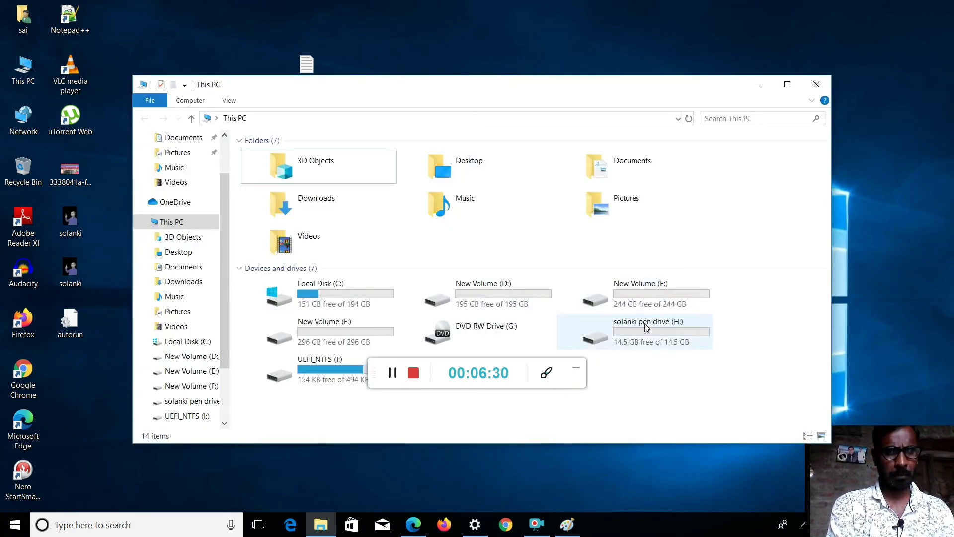
left_click(644, 330)
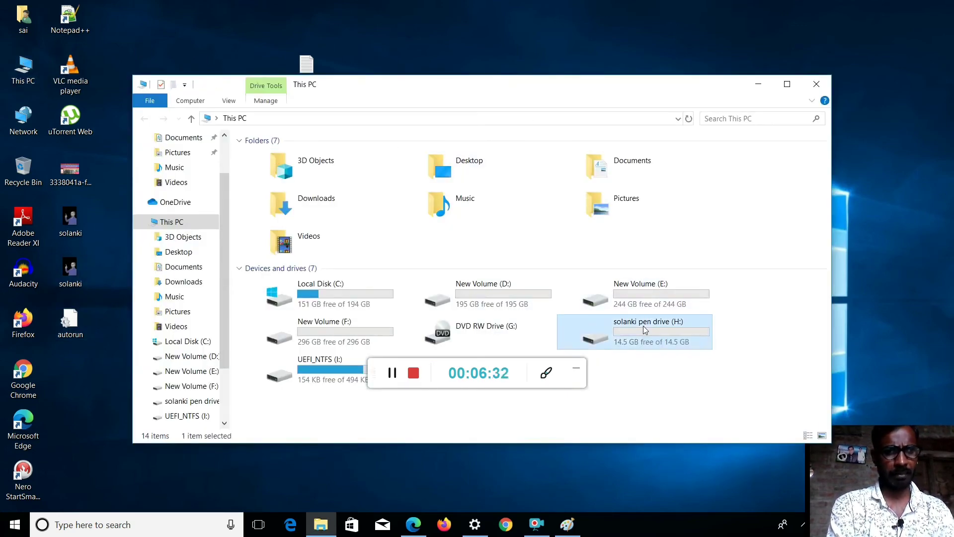
double_click(644, 329)
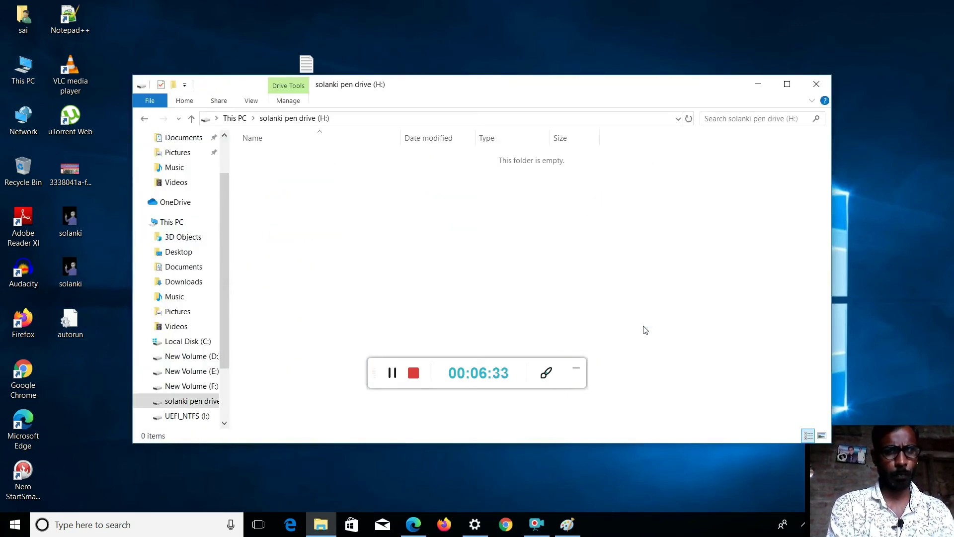
right_click(390, 207)
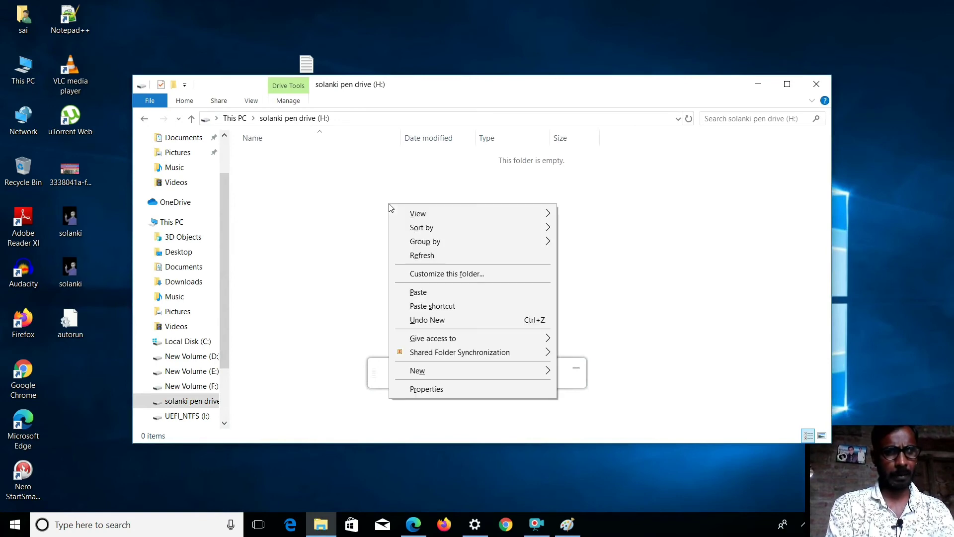
left_click(420, 294)
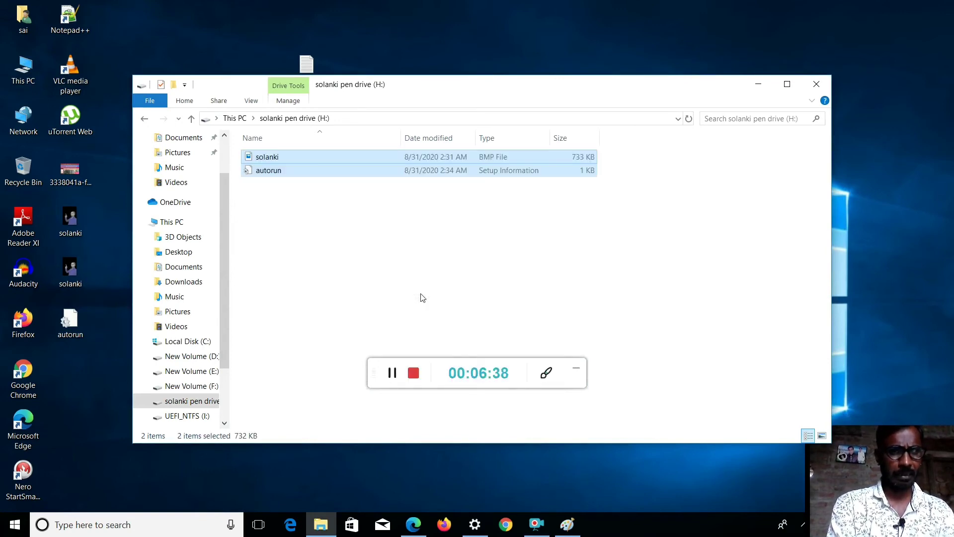
left_click(823, 86)
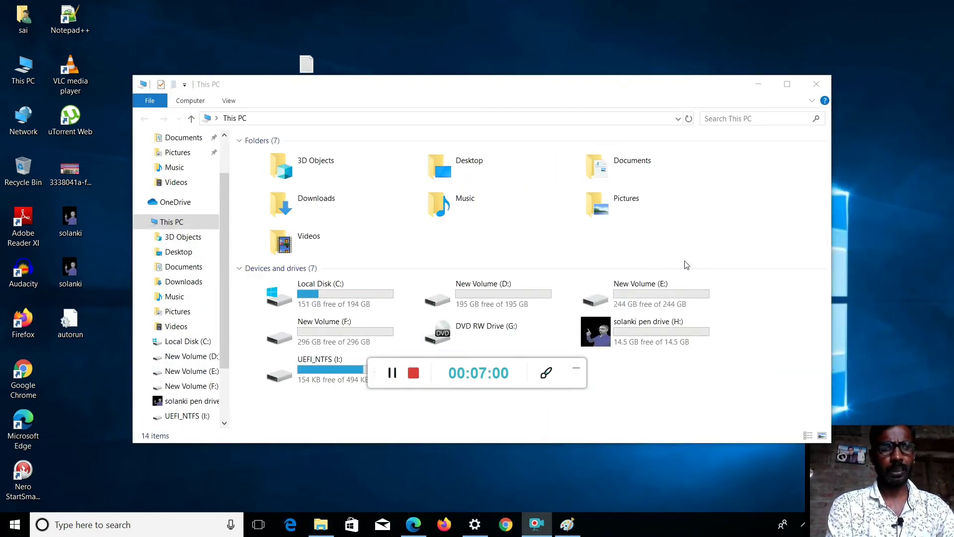
Step: Examine the pen drive's icon in a maximized This PC window, then minimize the window
left_click(788, 84)
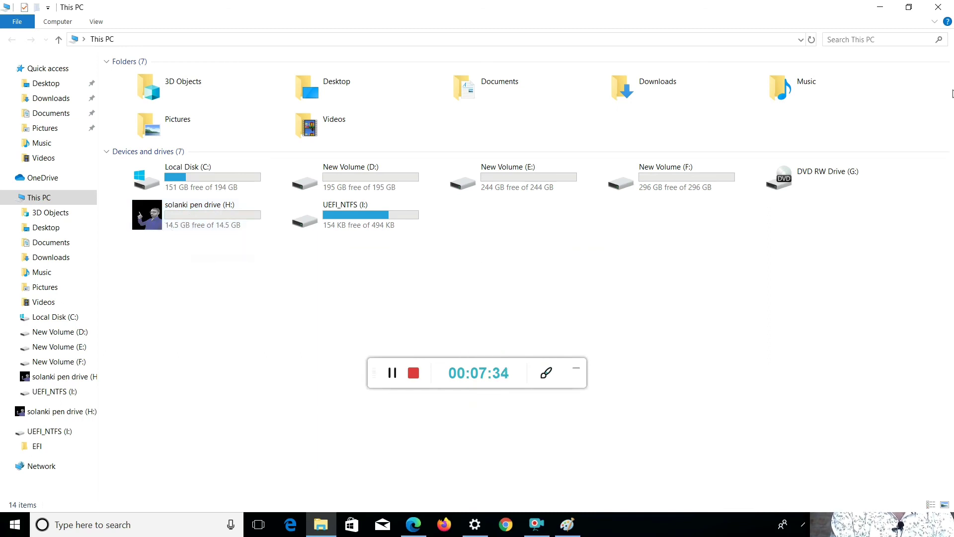
left_click(883, 6)
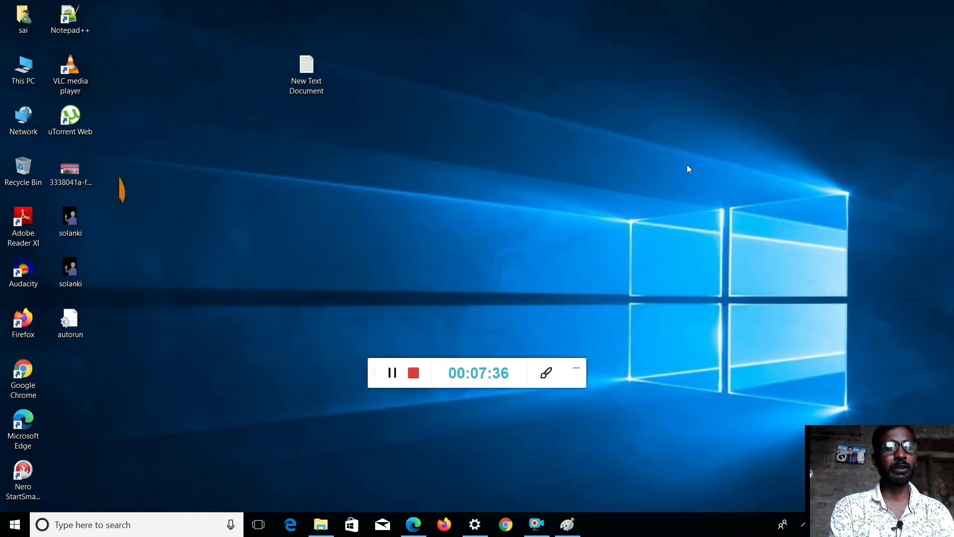